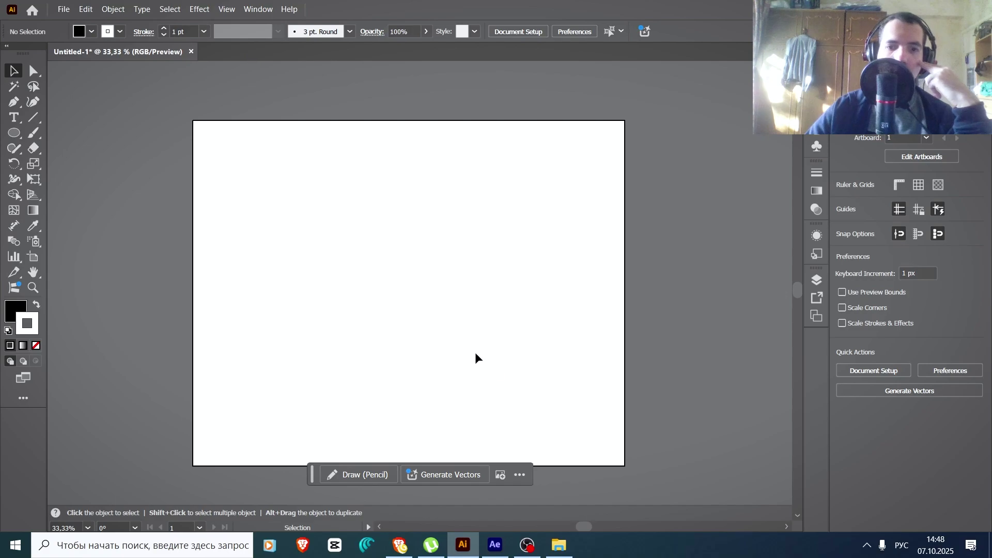
Open the Overlord extension panel in Illustrator, move it over the artboard, and reload it
left_click(485, 548)
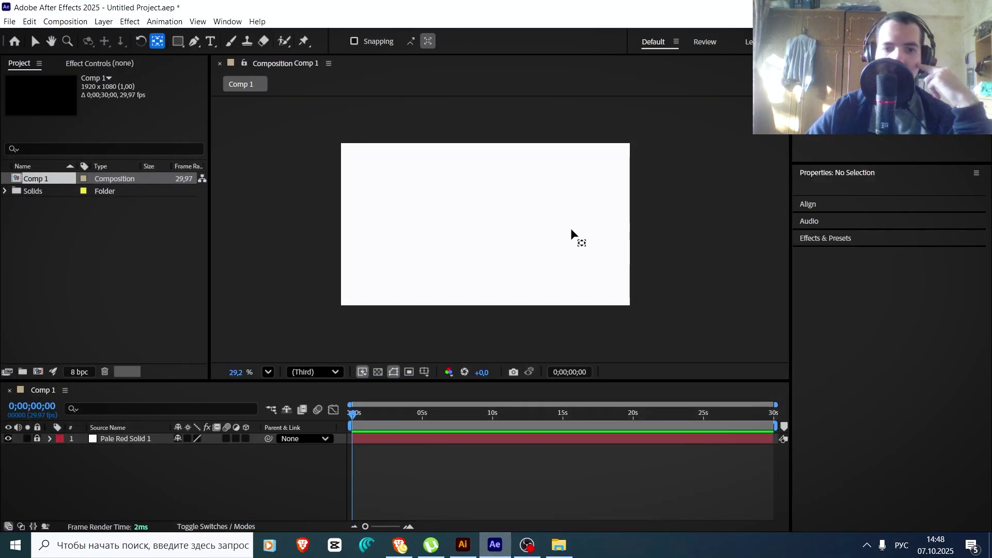
left_click(482, 552)
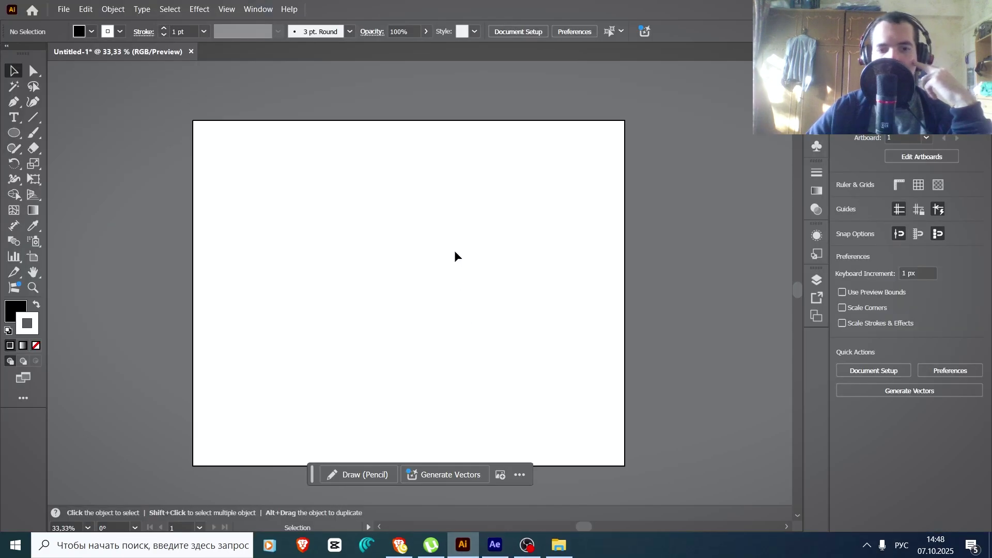
left_click(269, 14)
mouse_move(444, 96)
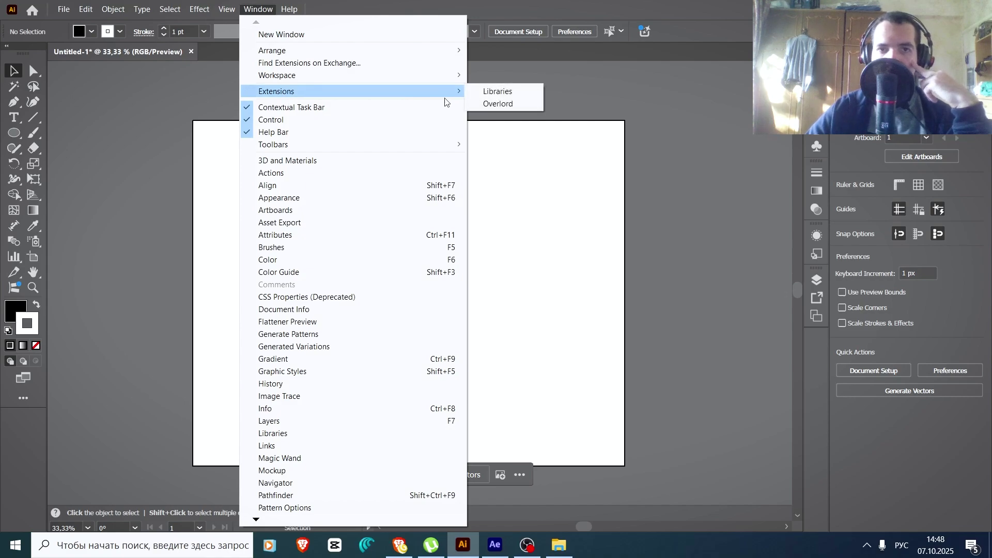
left_click(495, 106)
left_click_drag(627, 146, 528, 144)
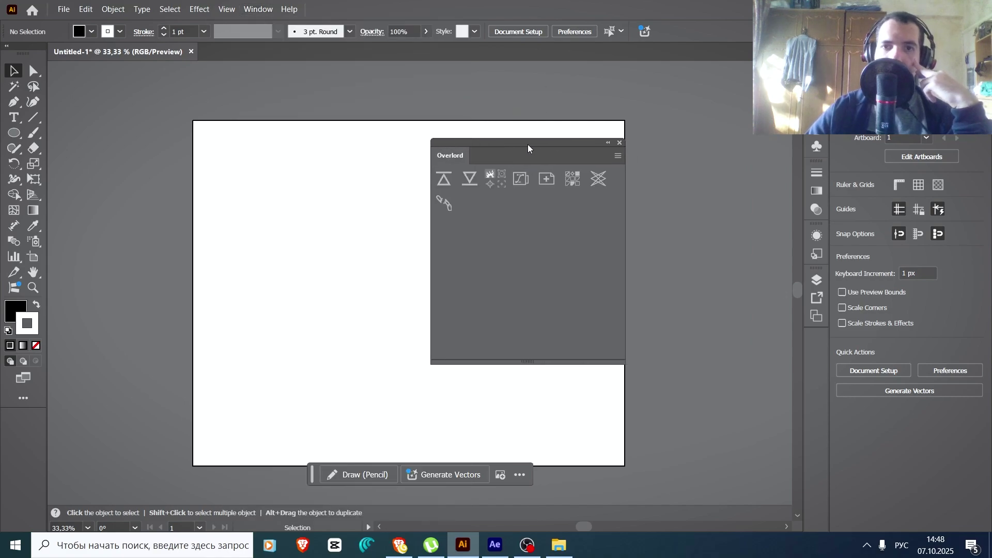
left_click(617, 156)
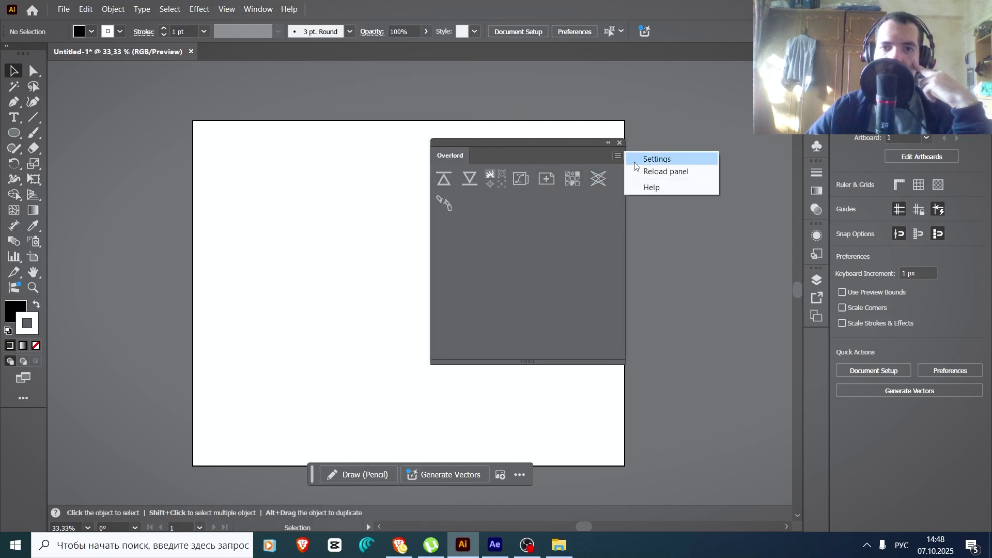
left_click(672, 173)
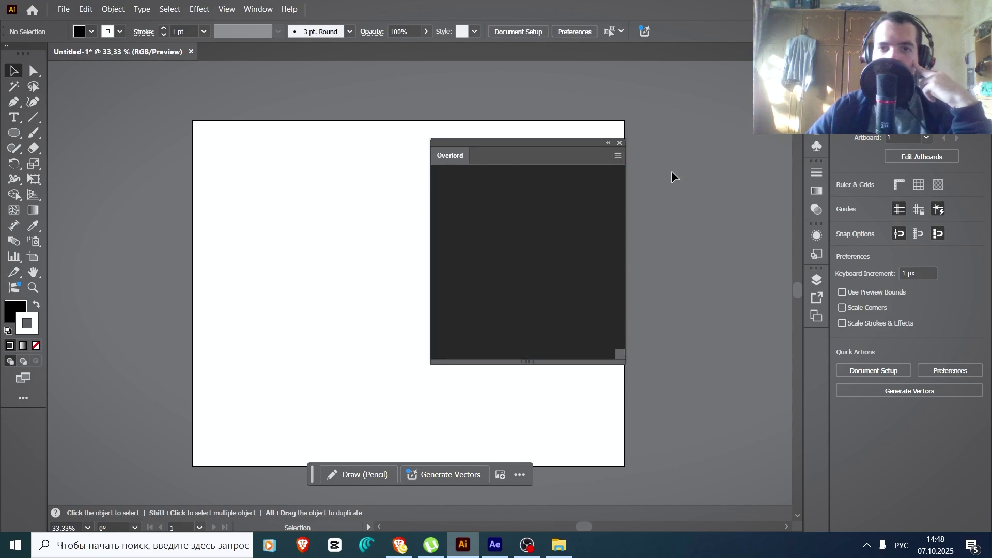
Open the Overlord panel in After Effects from Window > Extensions
left_click(494, 545)
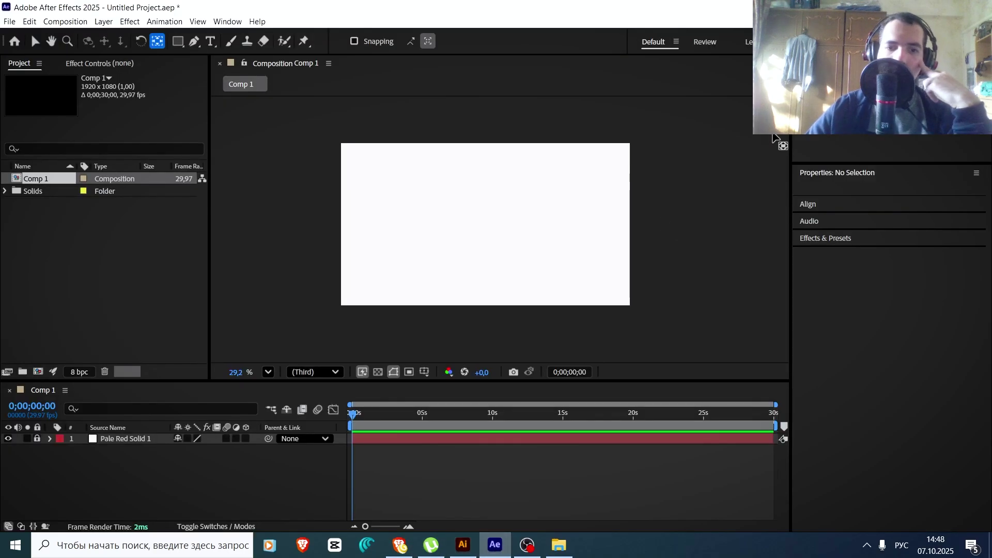
left_click(227, 22)
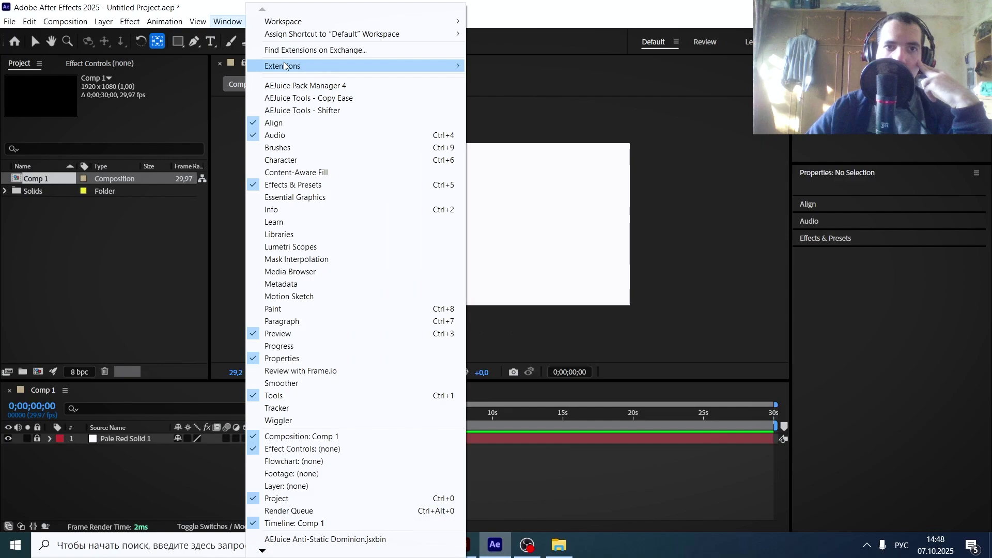
mouse_move(361, 66)
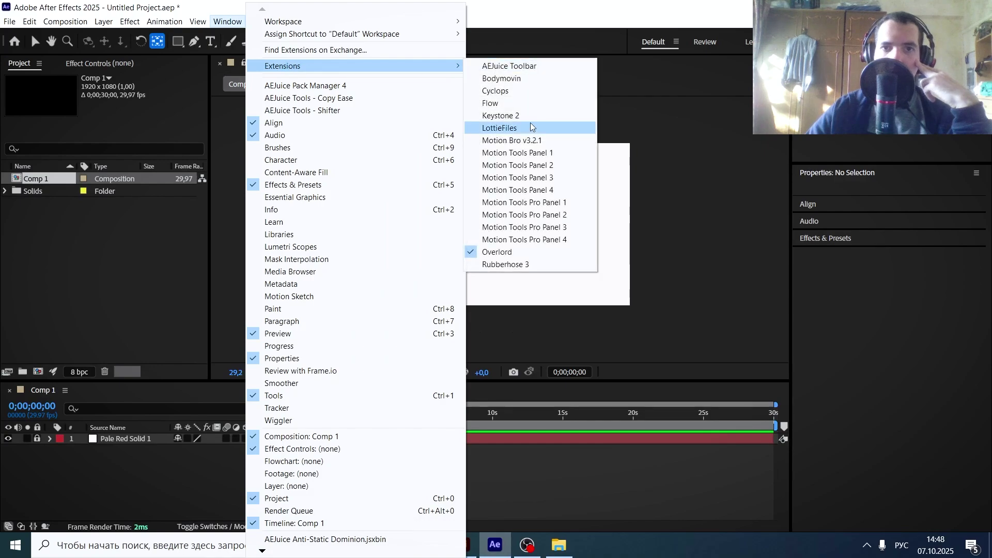
left_click(523, 253)
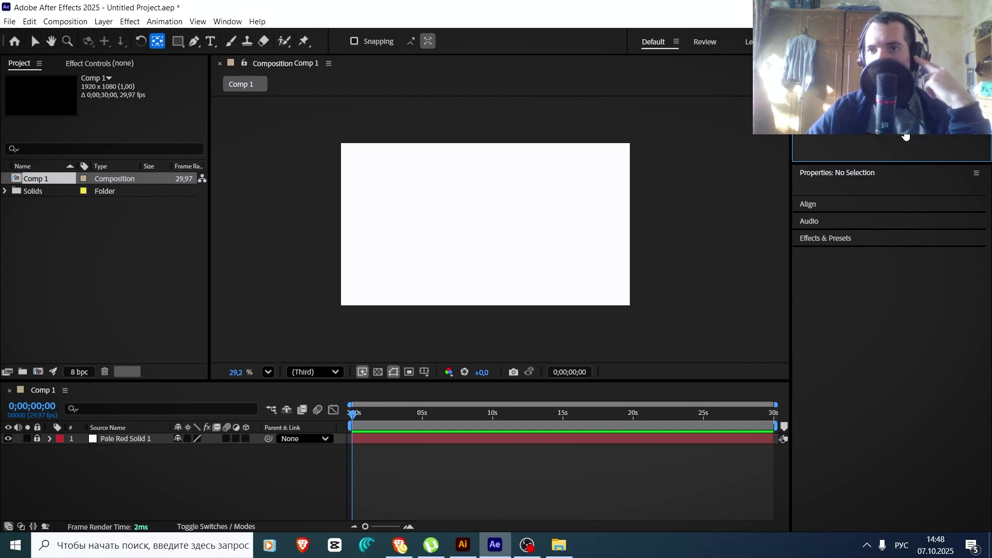
Open Overlord Settings from the Illustrator panel's flyout menu, showing version v1.27
left_click(465, 551)
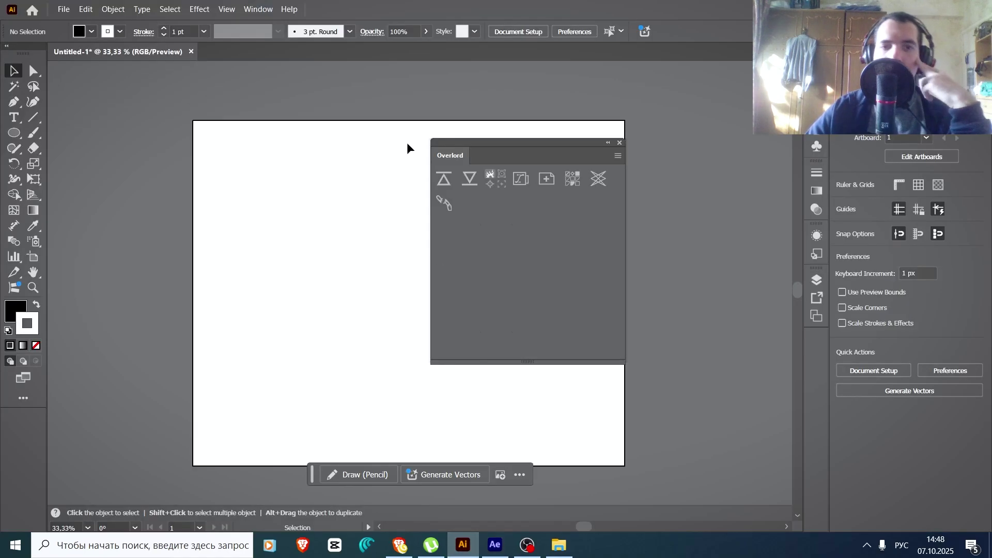
left_click(618, 156)
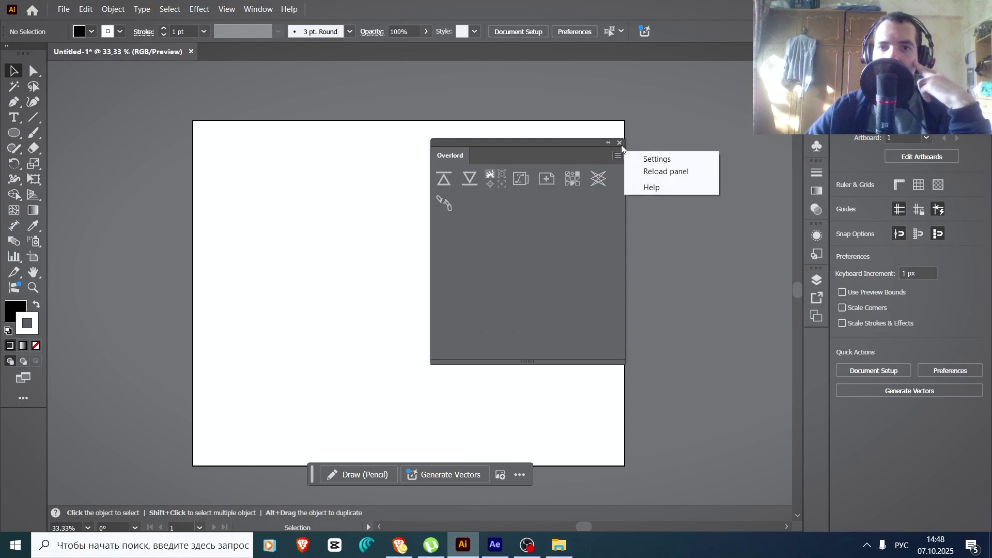
left_click(663, 159)
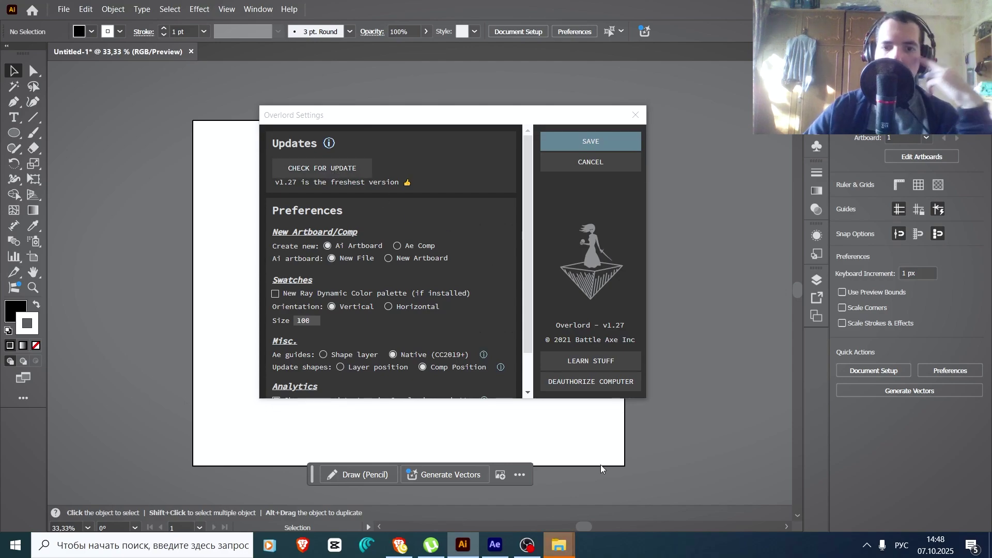
Open the prefs file in Overlord's config folder with Notepad
mouse_move(564, 549)
left_click(599, 488)
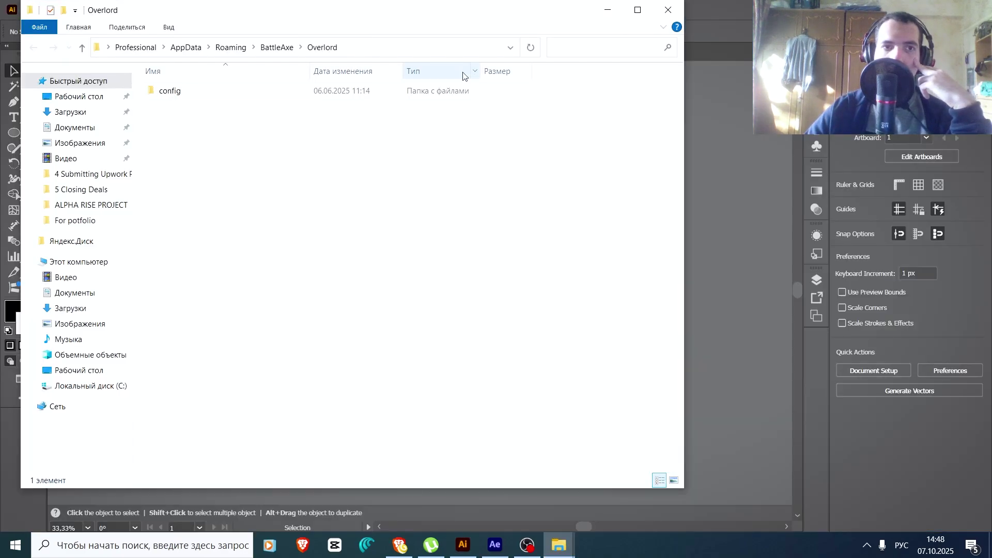
left_click_drag(291, 13, 396, 47)
double_click(331, 127)
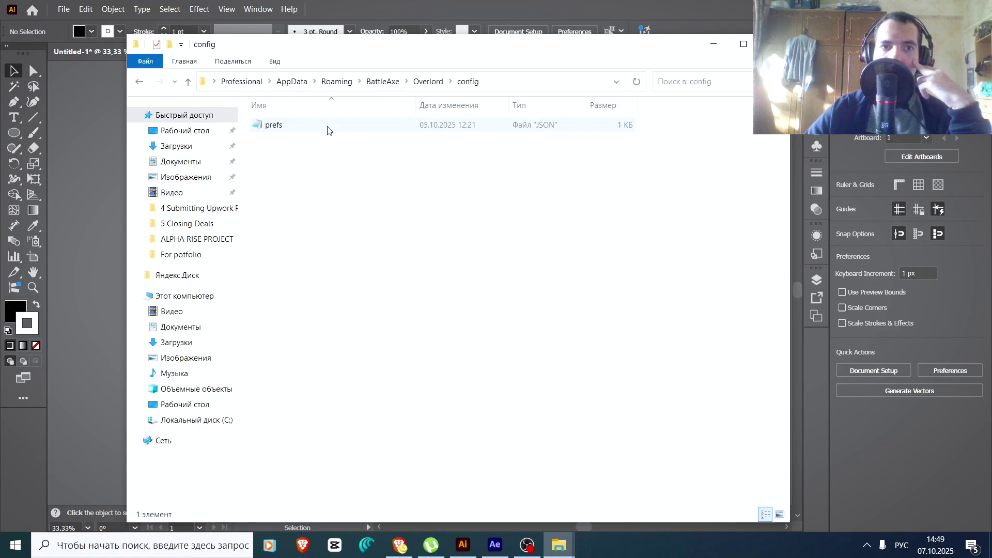
left_click(312, 128)
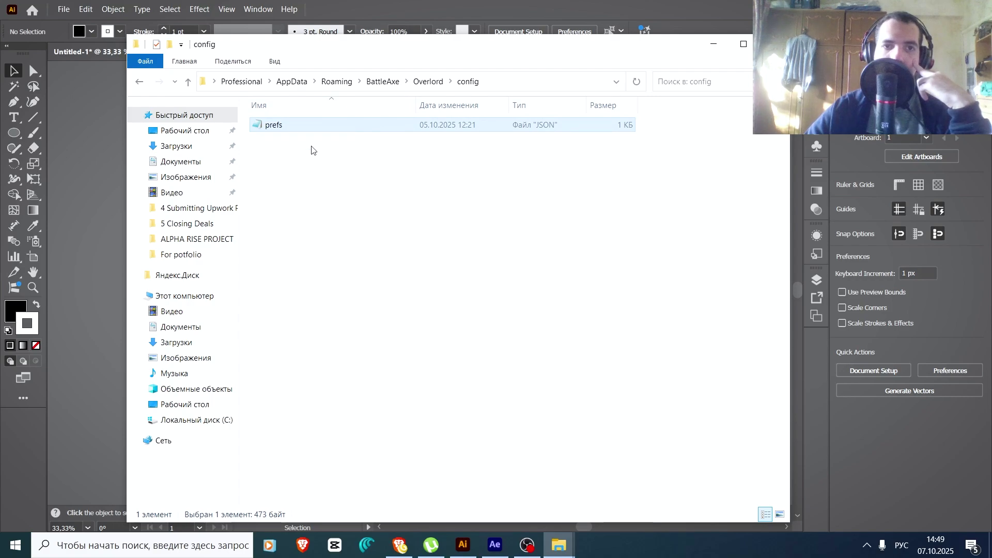
right_click(297, 128)
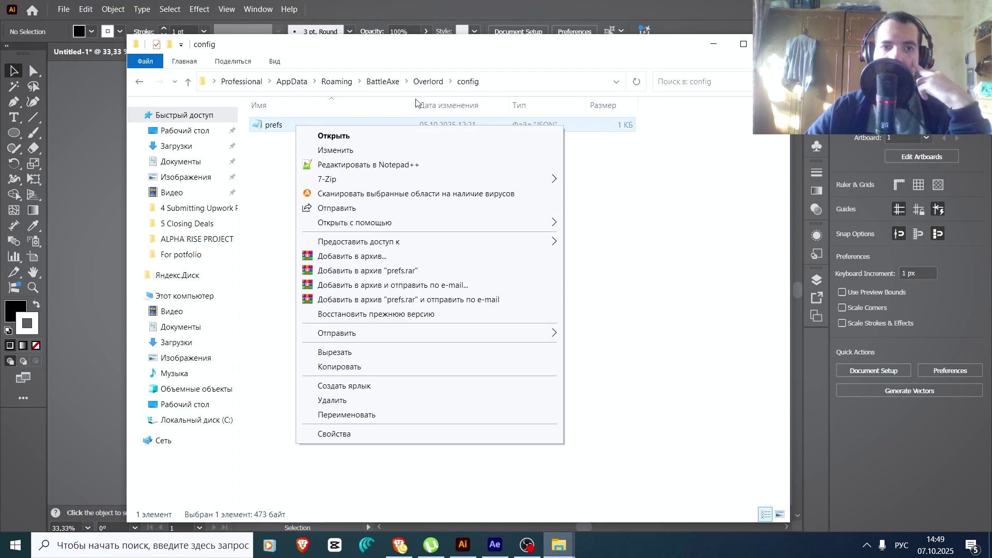
mouse_move(399, 226)
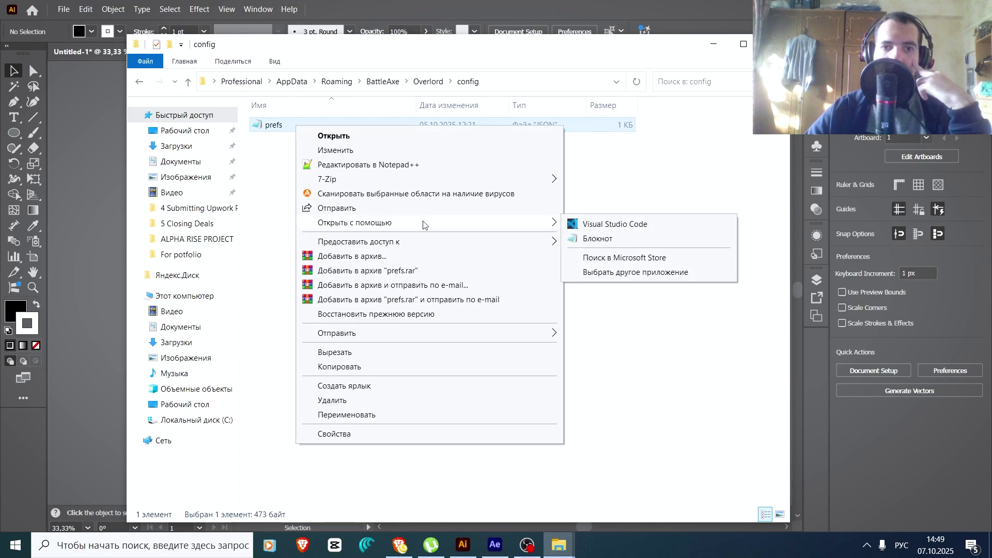
left_click(598, 239)
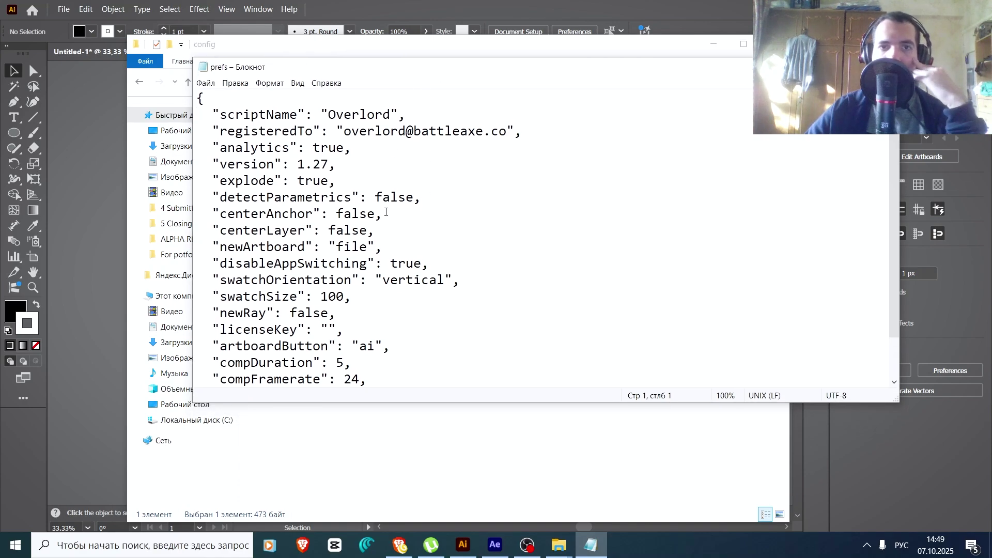
Change the disableAppSwitching value in prefs.json to true
left_click(408, 274)
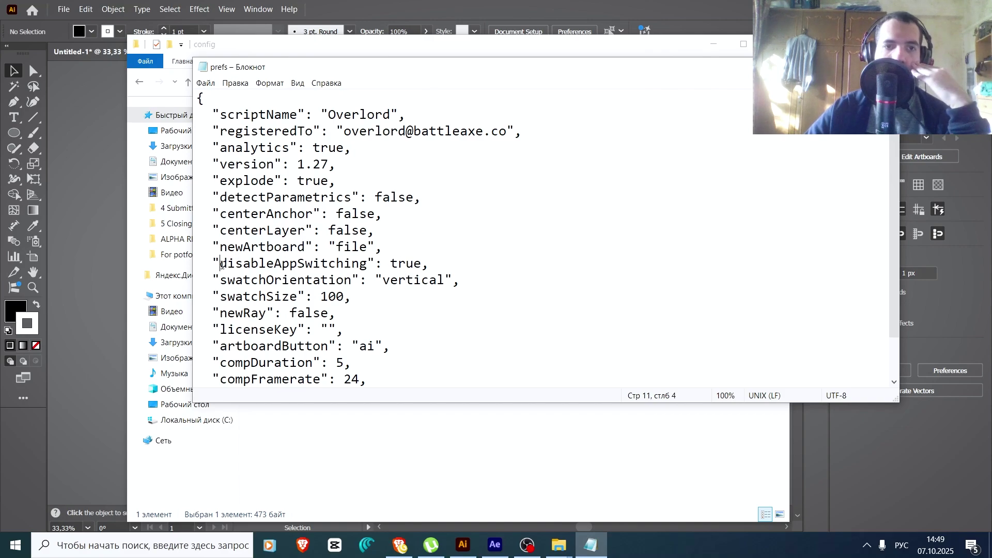
left_click_drag(221, 265, 306, 264)
left_click_drag(367, 263, 227, 264)
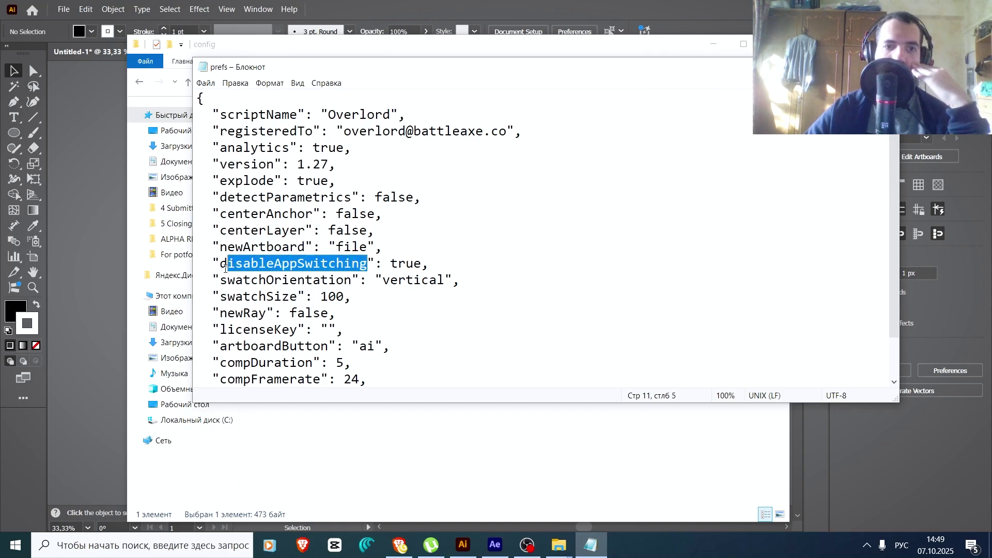
left_click_drag(374, 263, 237, 262)
left_click(375, 263)
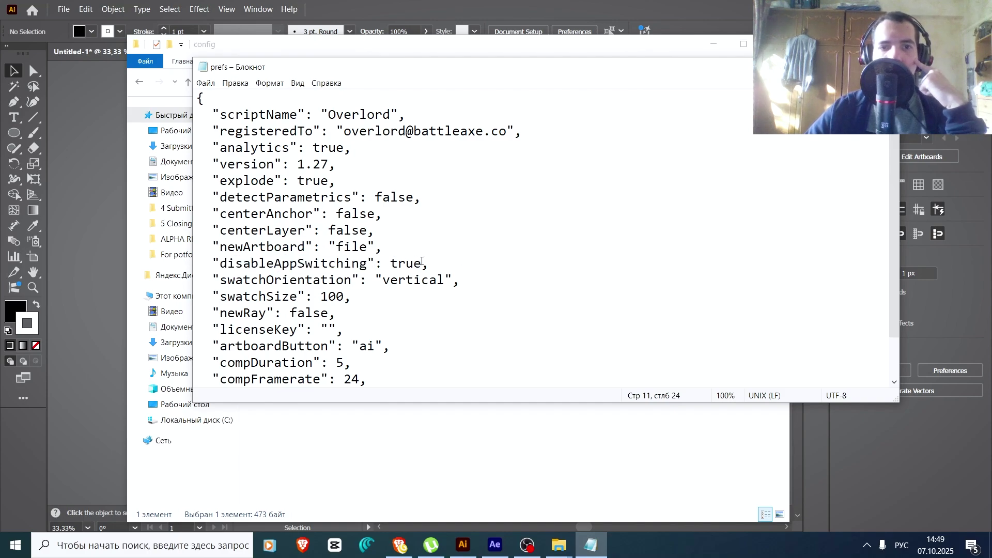
left_click_drag(421, 262, 393, 263)
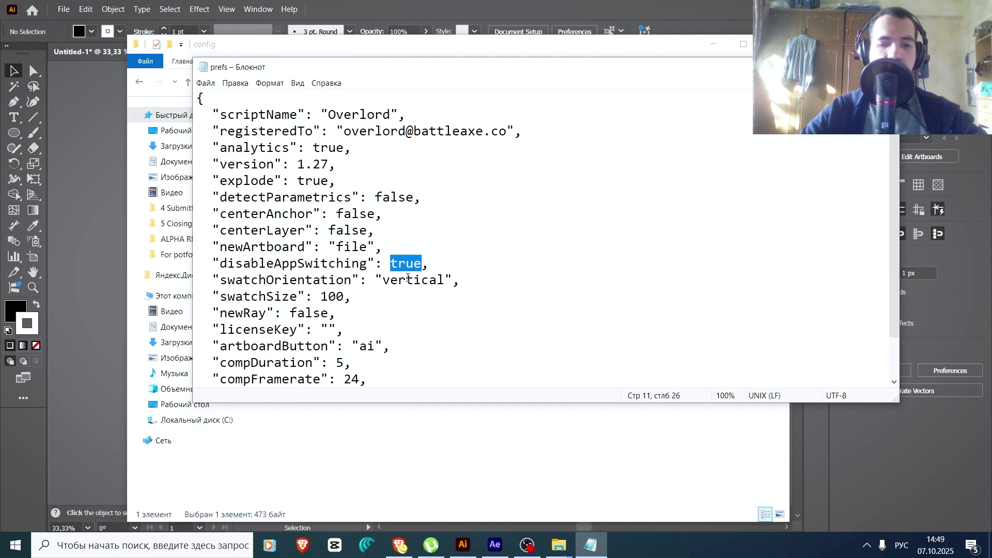
type("аф")
key("BackSpace")
key("BackSpace")
key("alt+shift")
type("false")
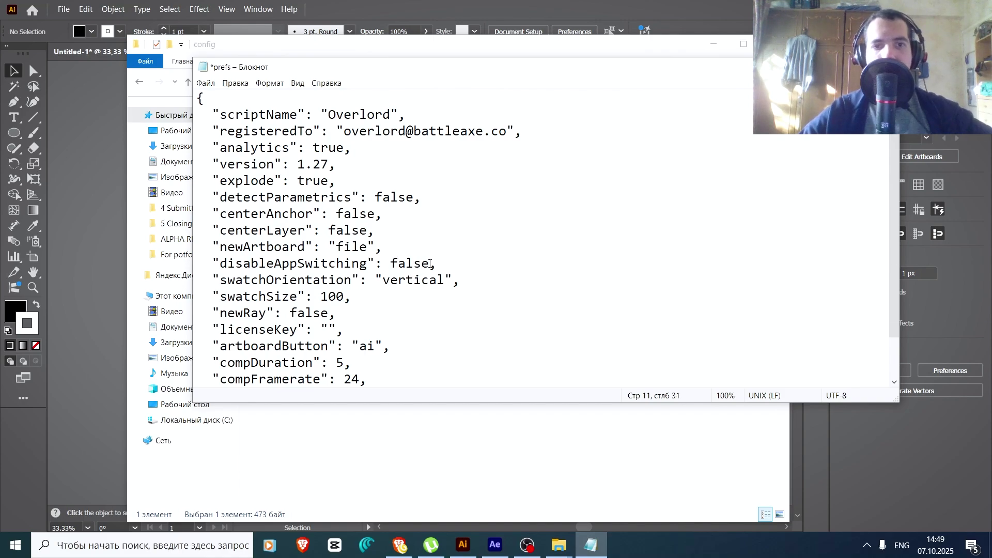
left_click_drag(430, 264, 217, 269)
left_click(375, 263)
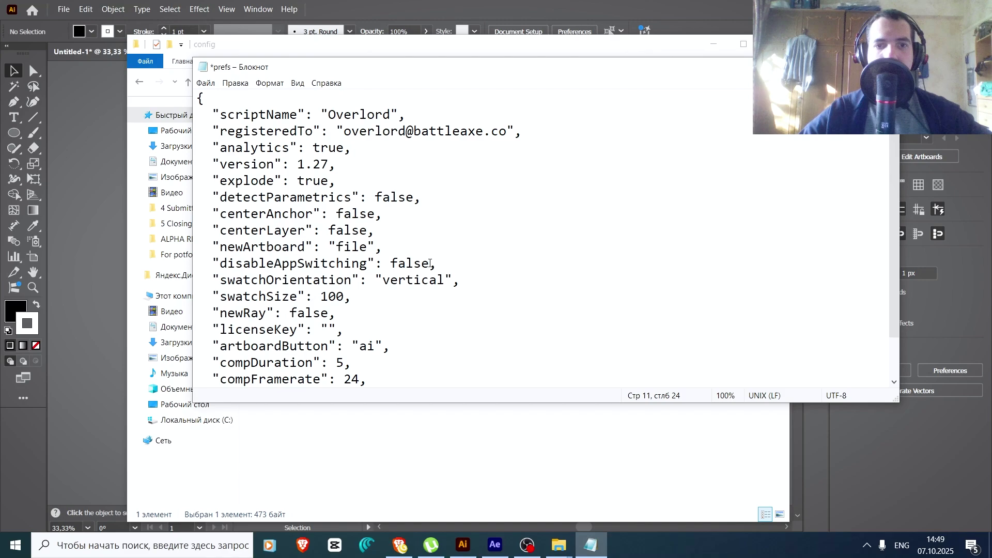
left_click_drag(429, 263, 390, 264)
type("tr")
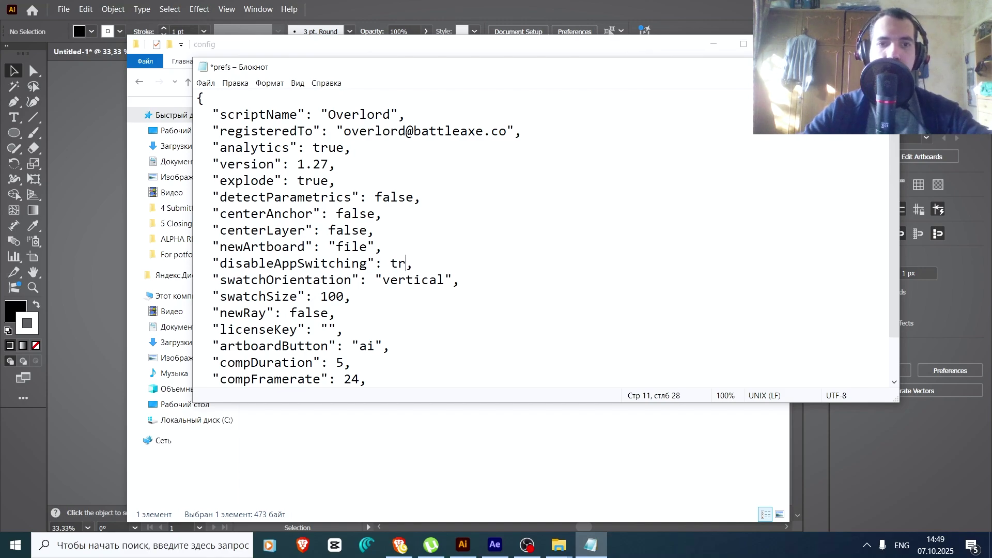
type("ue")
key("Up")
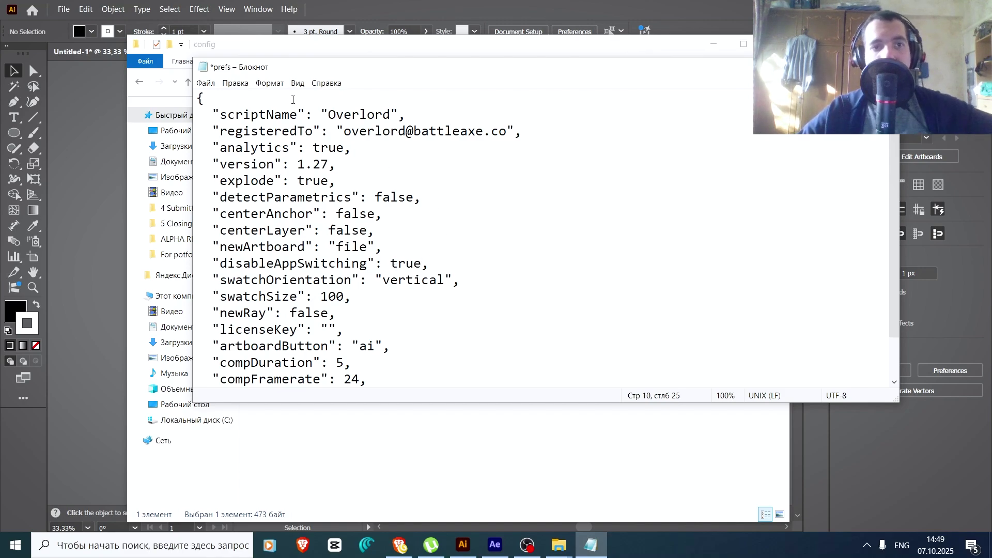
Close Notepad with Alt+F4 so the save-changes prompt appears
left_click(211, 85)
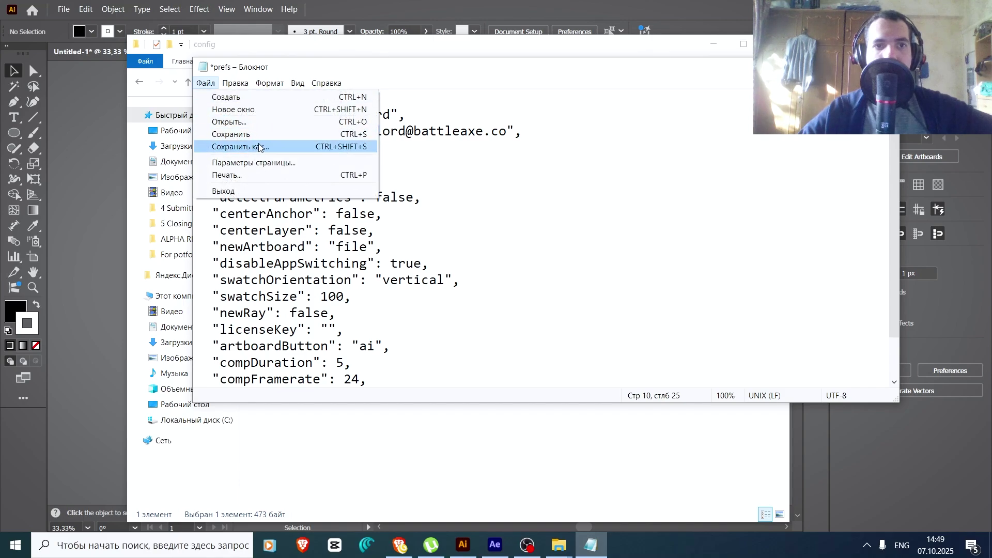
left_click(634, 199)
key("alt+F4")
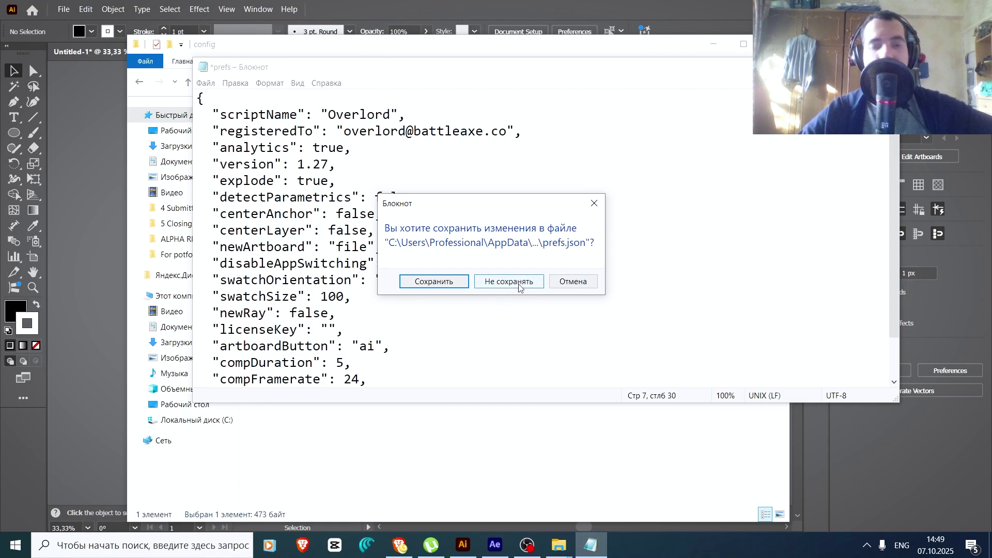
Discard the Notepad edits, save the Overlord settings, and bring After Effects forward
left_click(519, 286)
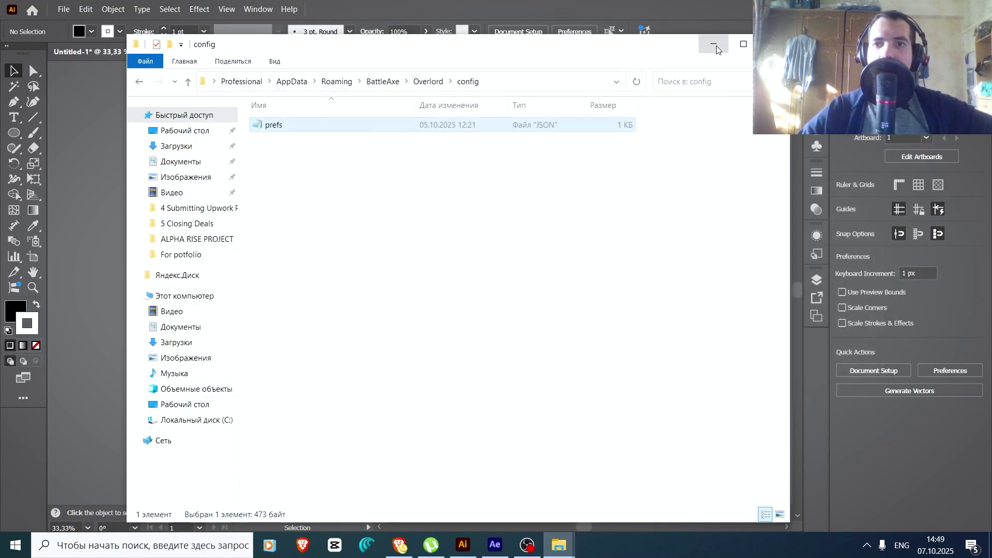
left_click(715, 46)
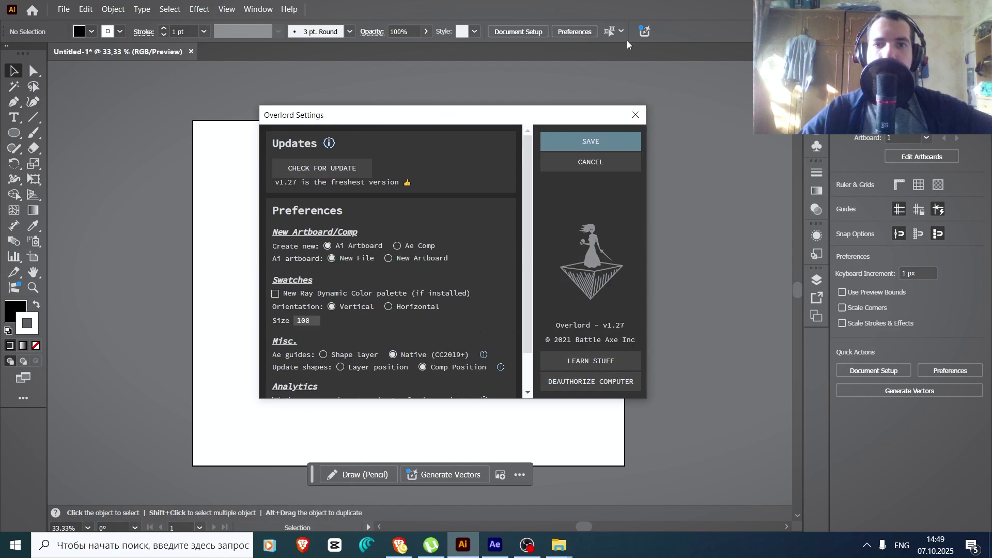
left_click(603, 147)
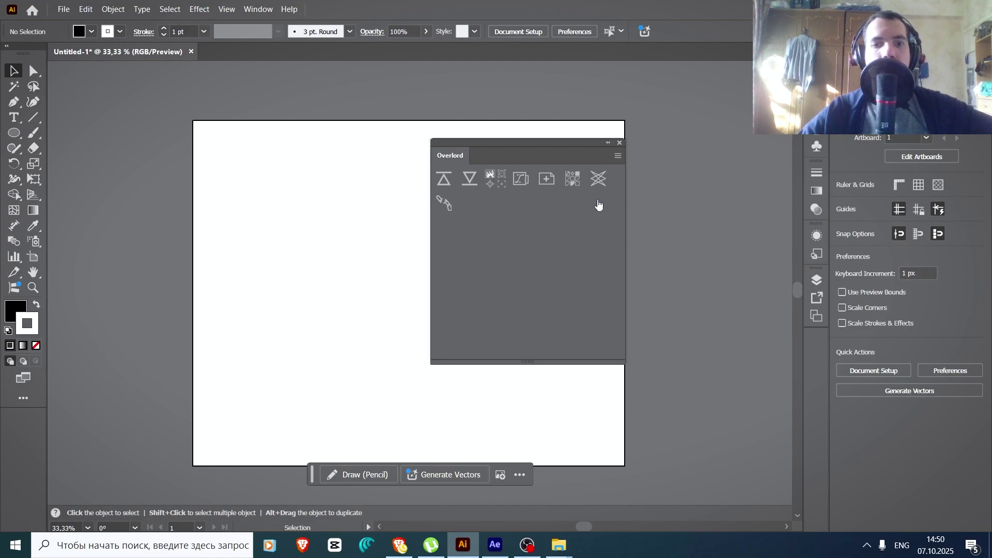
left_click(495, 545)
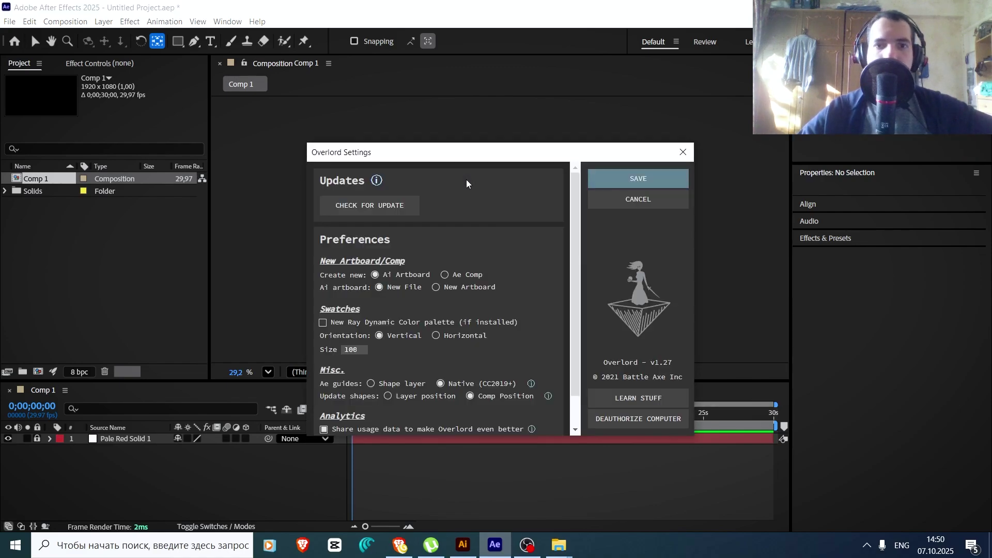
left_click(392, 207)
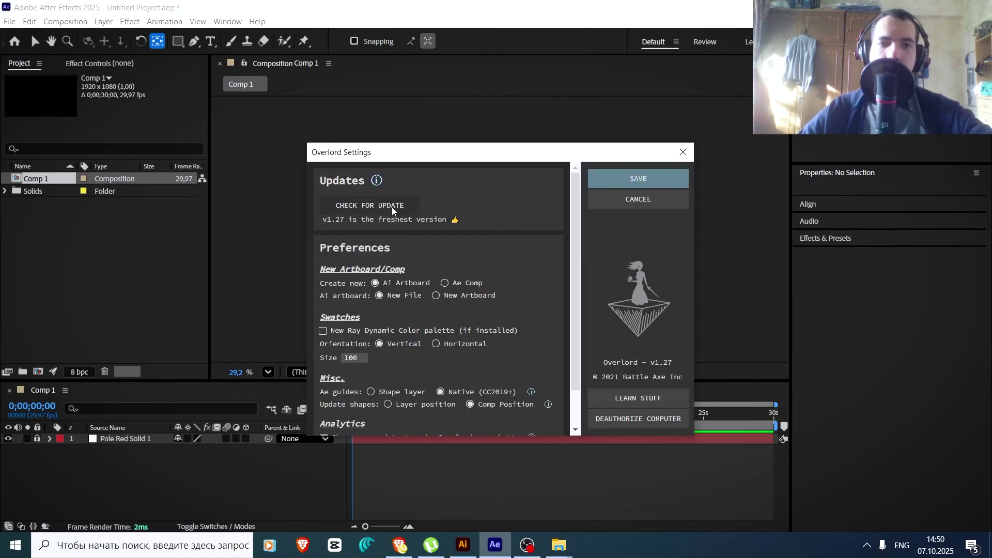
left_click(568, 338)
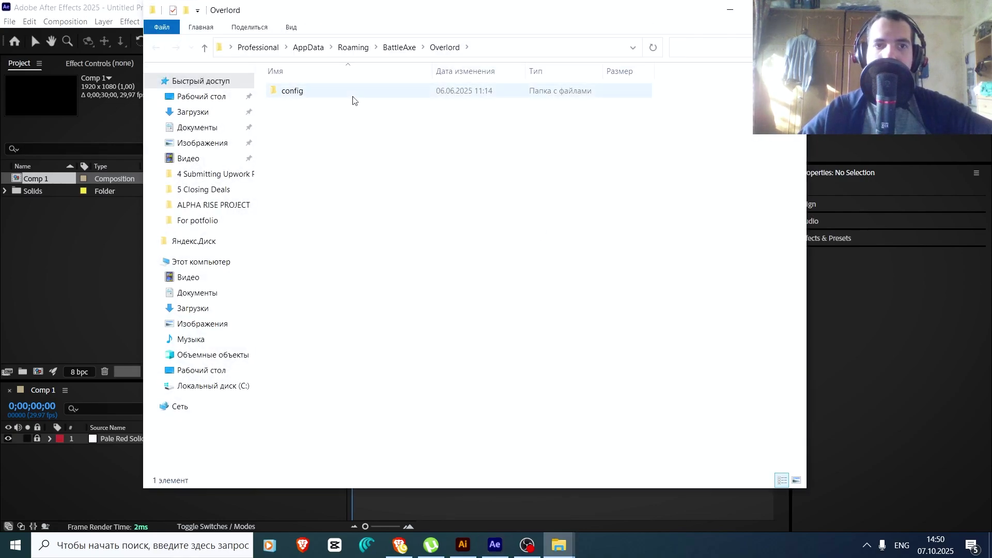
double_click(353, 100)
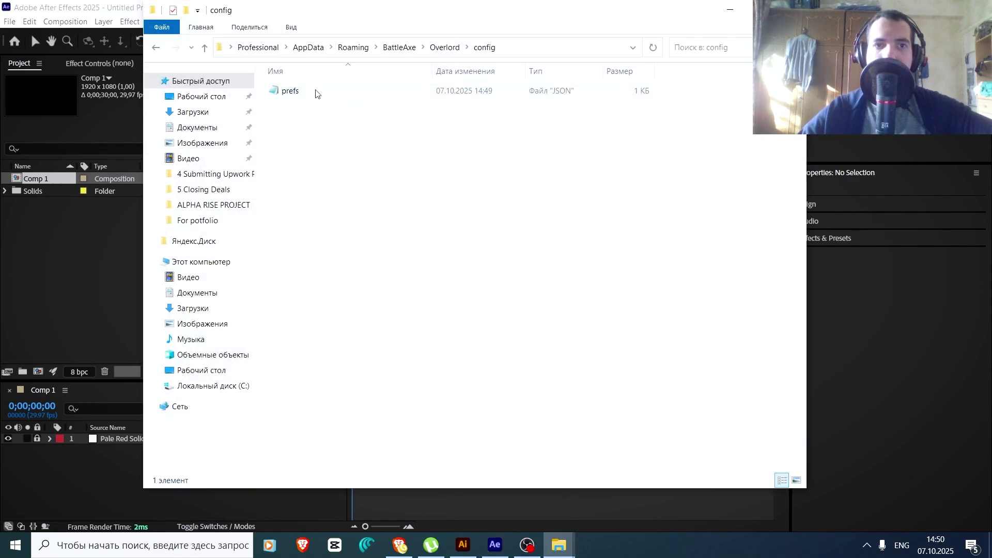
left_click(730, 9)
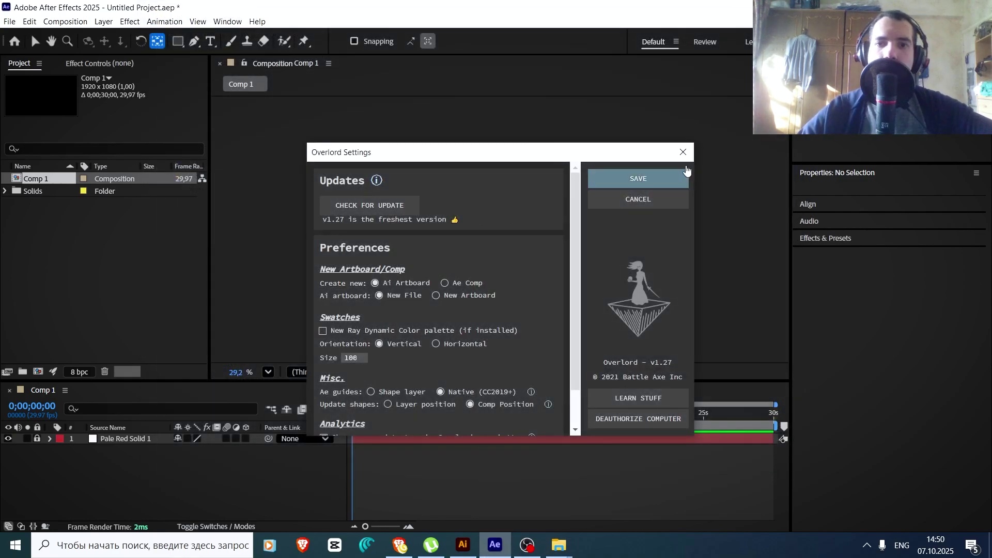
left_click(682, 152)
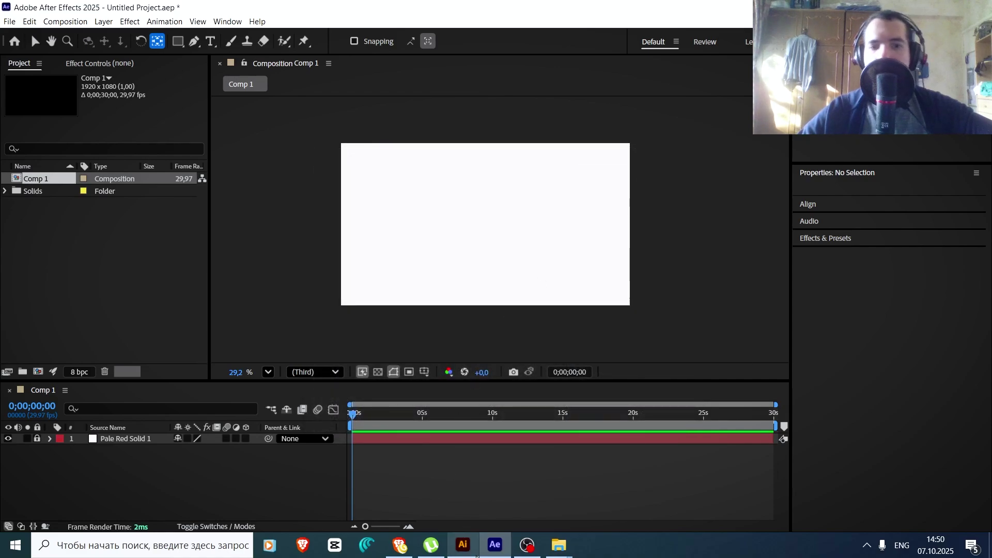
Draw a black ellipse left of the artboard centre and push it to After Effects
left_click(463, 545)
left_click_drag(622, 150, 661, 150)
left_click(26, 135)
left_click(16, 133)
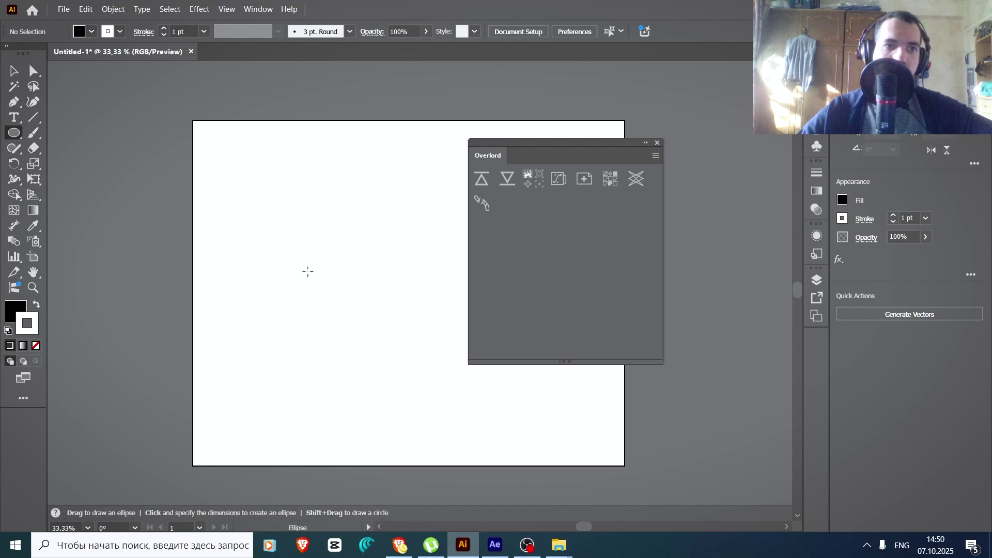
left_click_drag(300, 209, 436, 333)
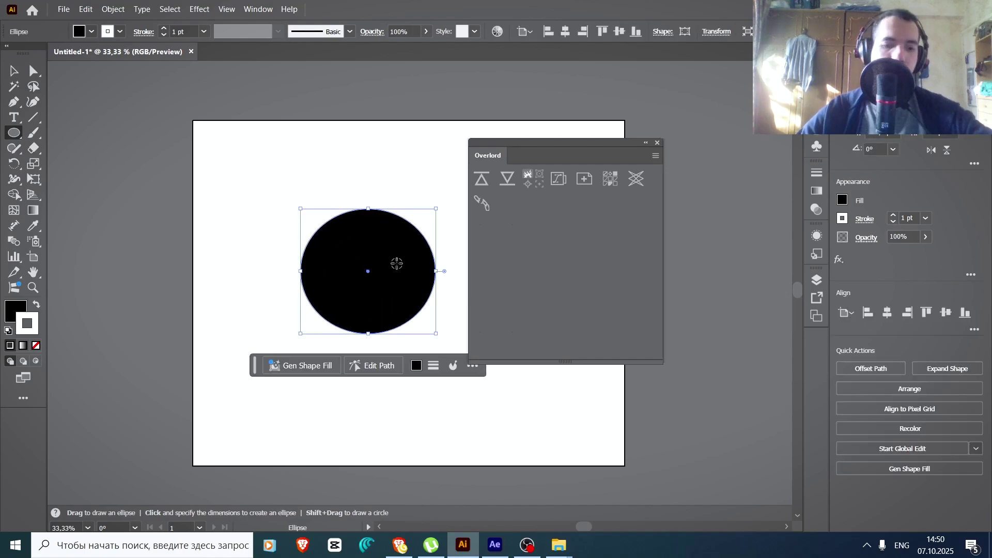
key("v")
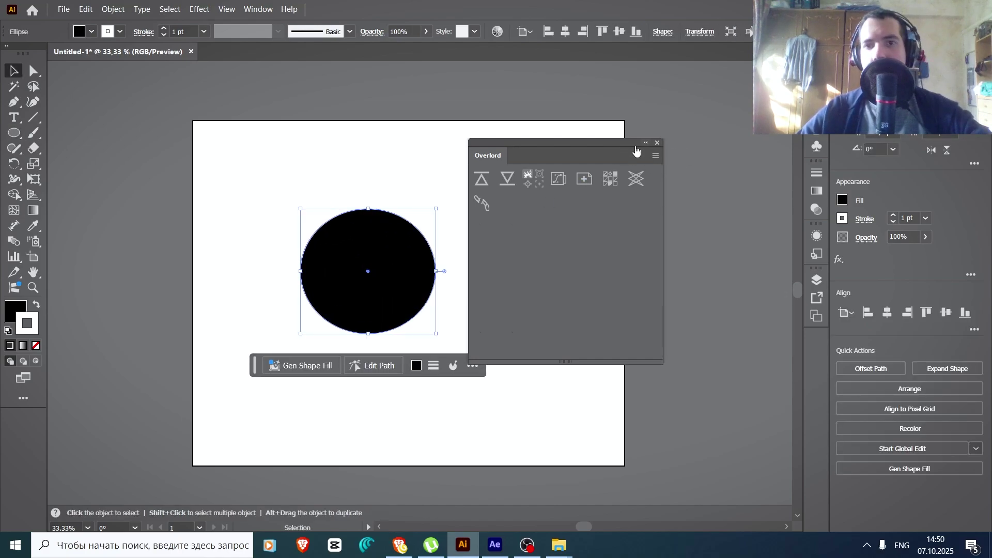
left_click_drag(636, 151, 731, 144)
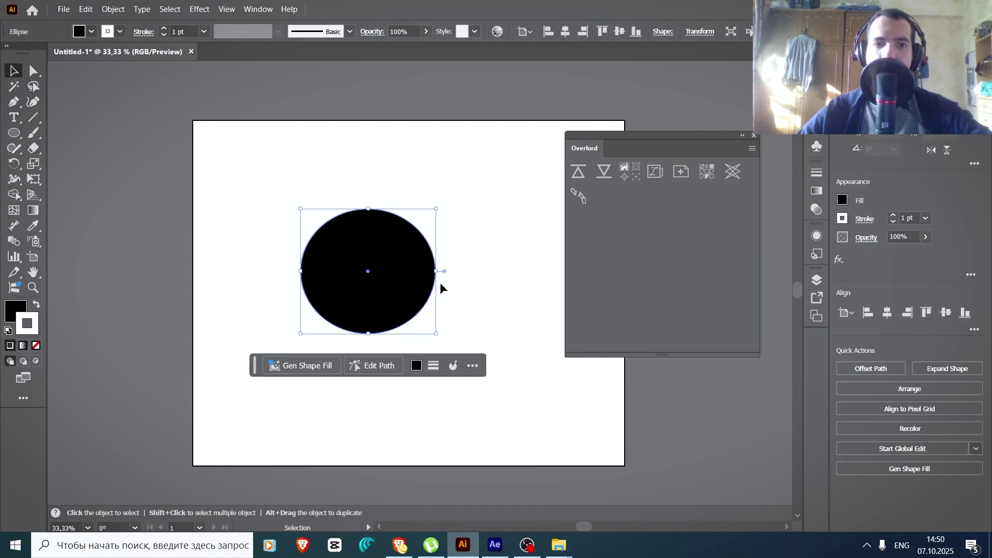
left_click(580, 172)
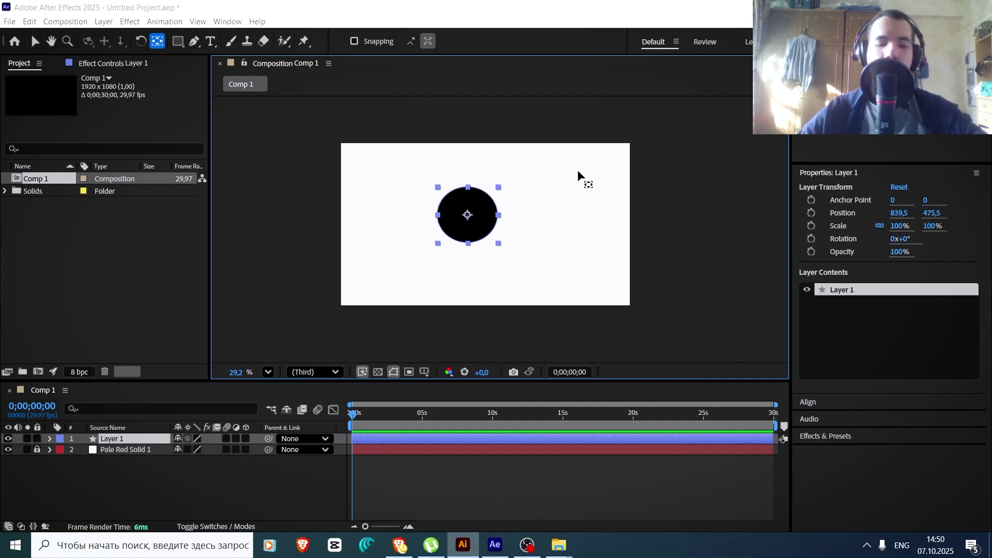
Inspect the circle's Layer 1 properties in Comp 1, then return to Illustrator
left_click(565, 209)
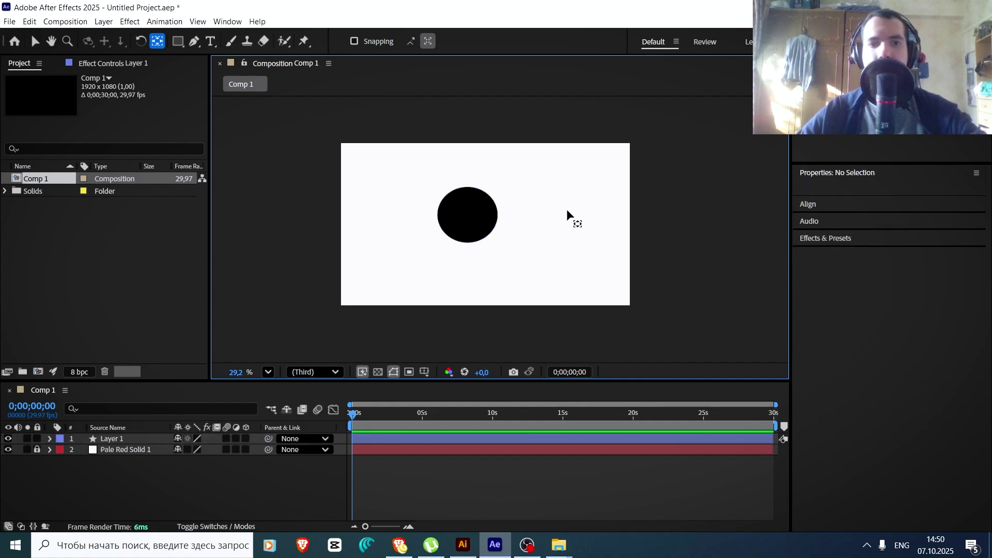
left_click_drag(512, 211, 529, 215)
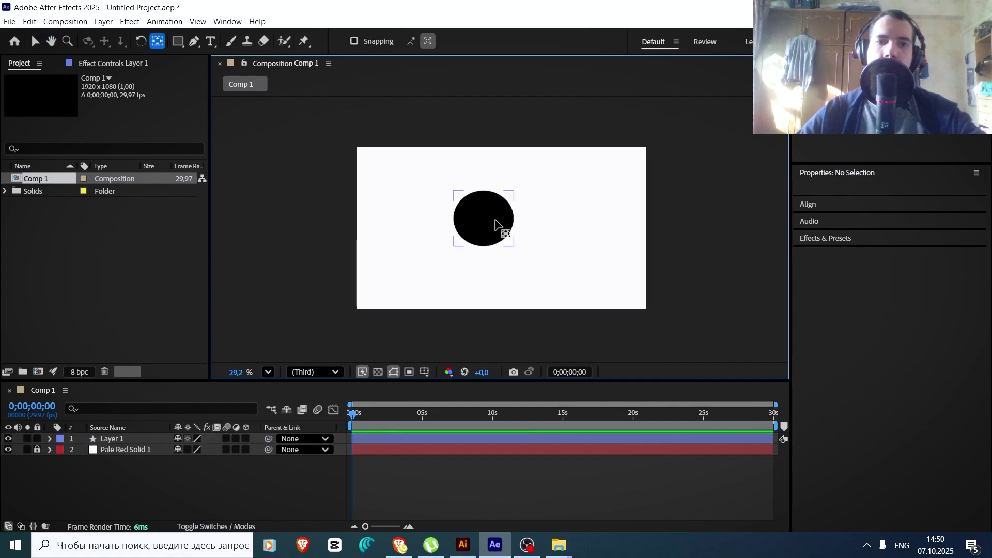
left_click(490, 233)
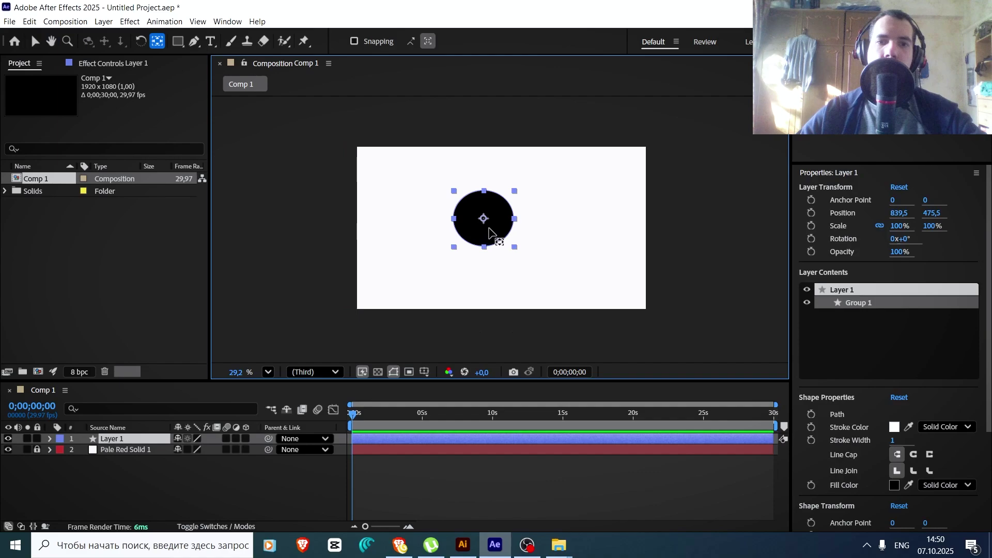
left_click(535, 218)
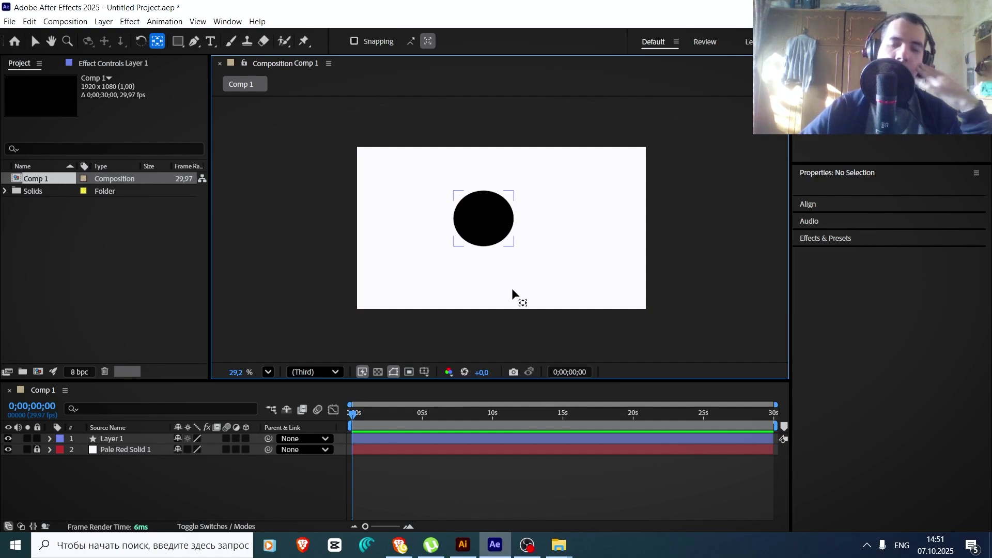
left_click(463, 544)
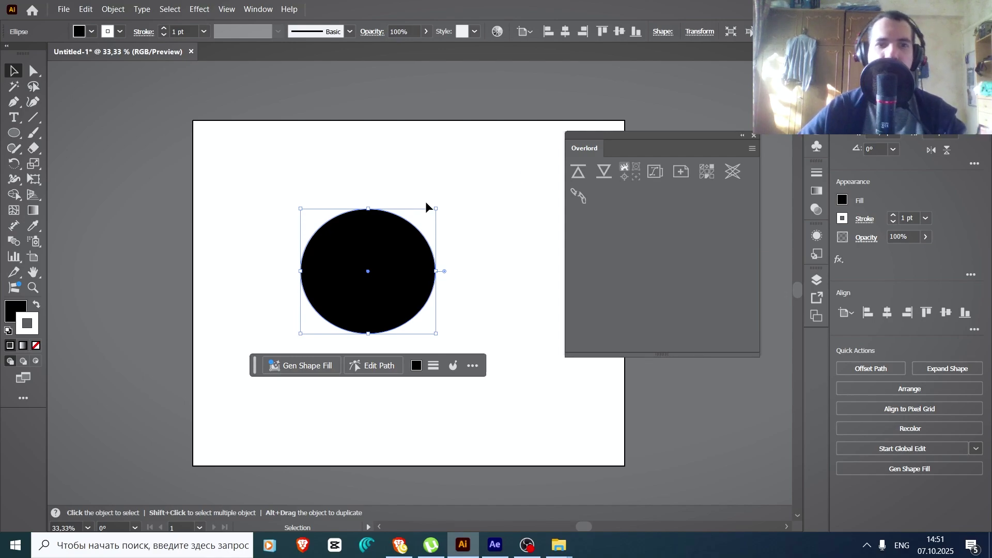
left_click(418, 156)
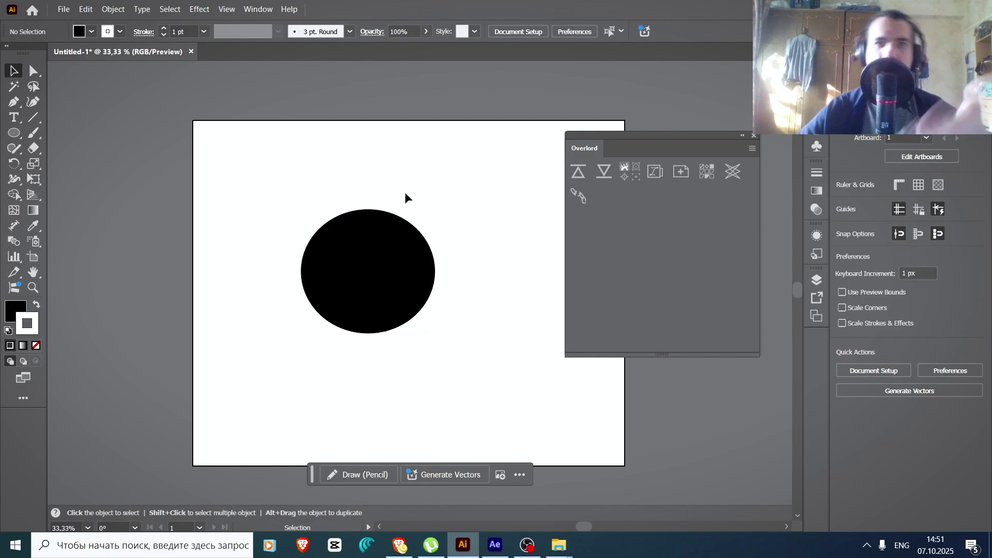